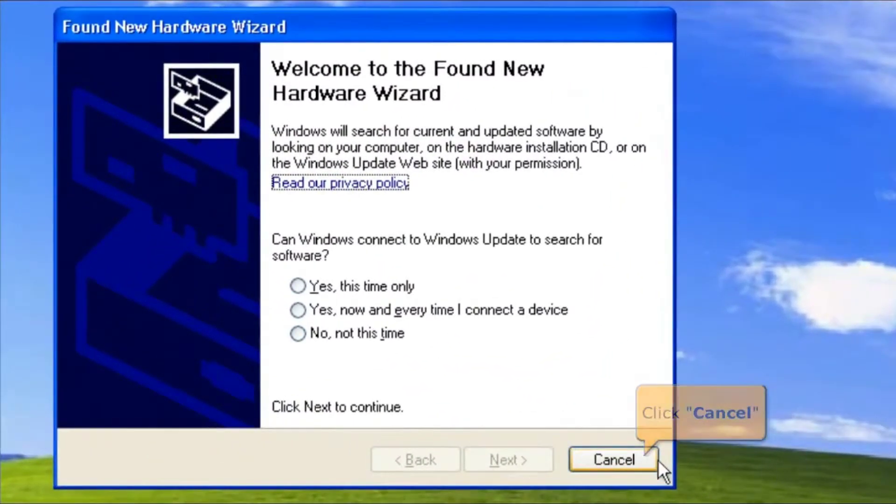
- Cancel the Found New Hardware Wizard without searching for a driver
{"action": "left_click", "coordinate": [645, 461]}
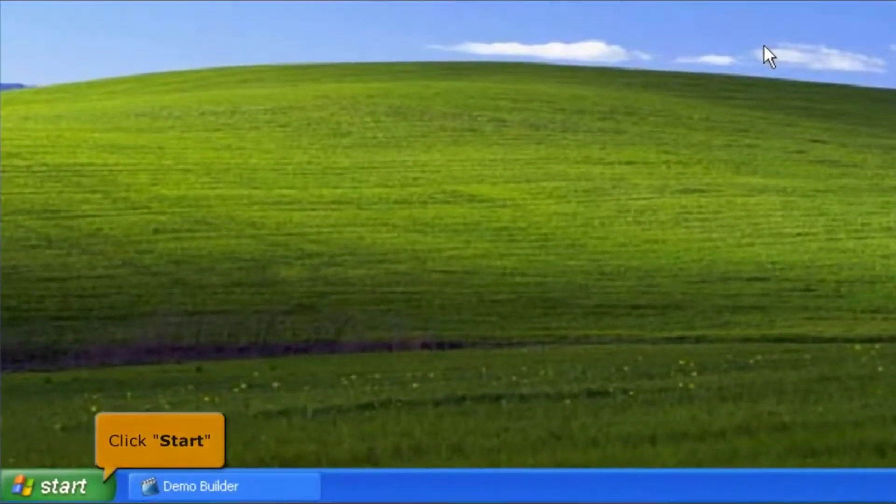
- Open Device Manager via Control Panel's System properties to see the uninstalled RTL8188S WLAN Adapter
{"action": "left_click", "coordinate": [96, 481]}
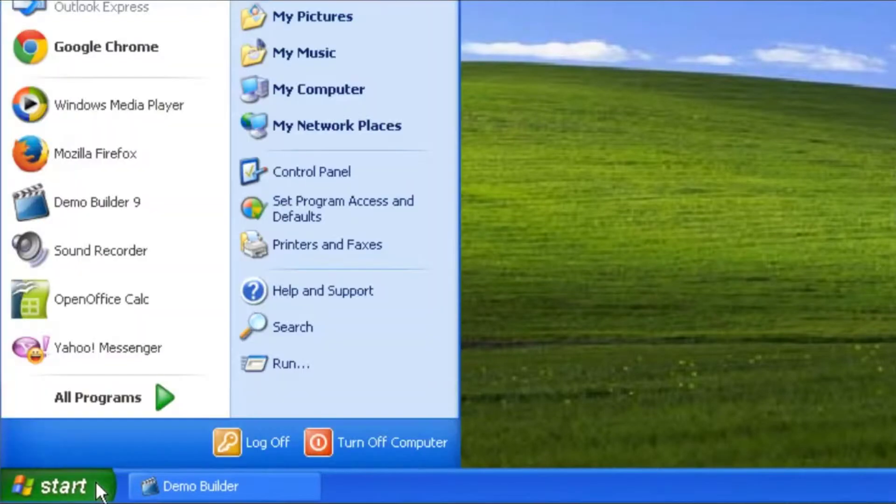
{"action": "left_click", "coordinate": [407, 170]}
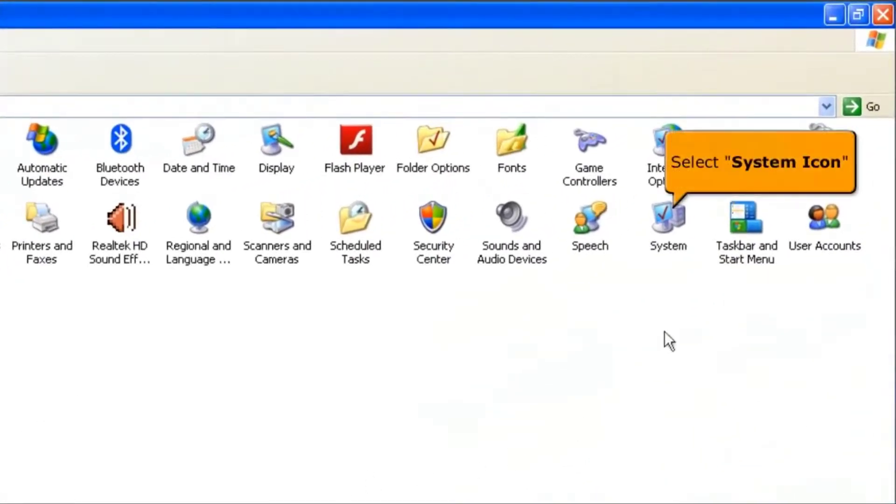
{"action": "double_click", "coordinate": [679, 243]}
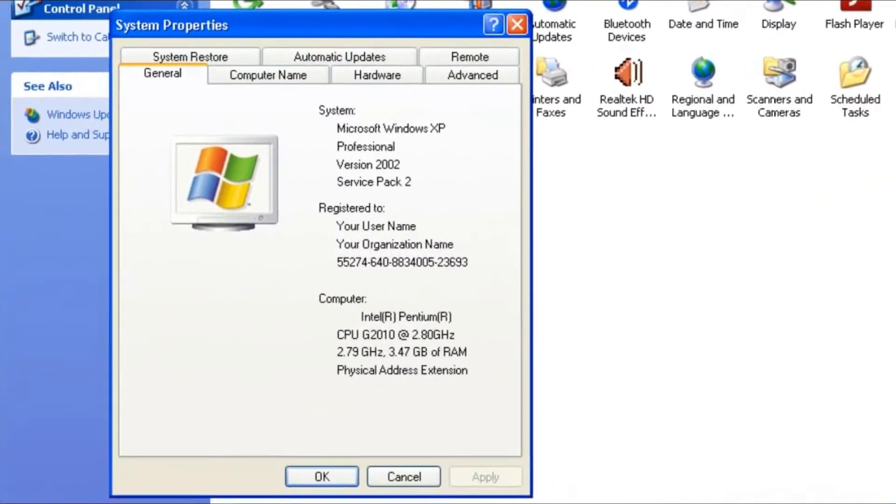
{"action": "left_click", "coordinate": [407, 80]}
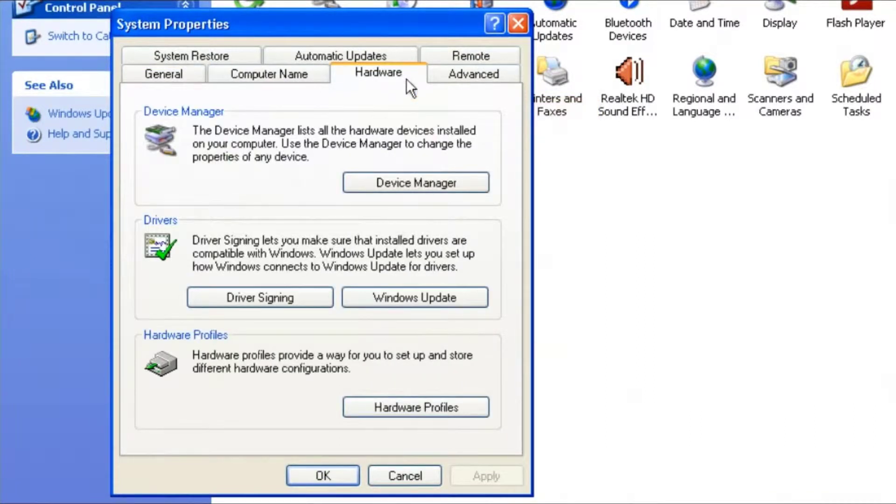
{"action": "left_click", "coordinate": [472, 186]}
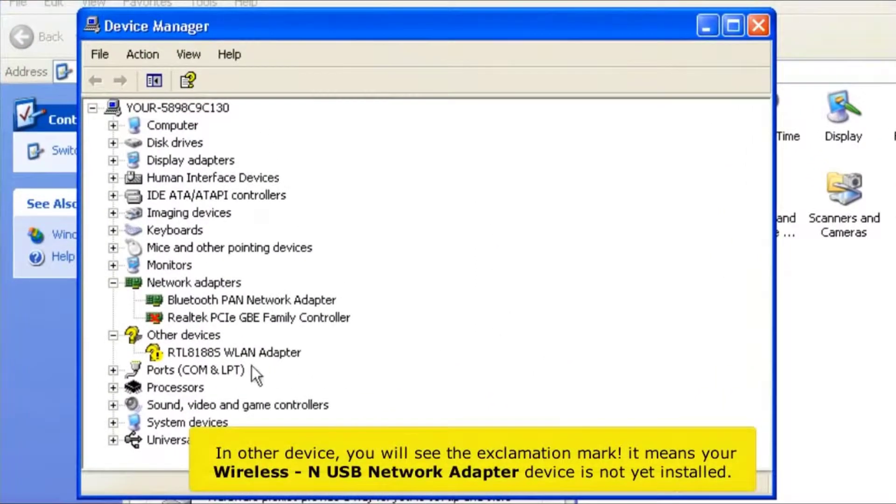
- Select the RTL8188S WLAN Adapter, then close Device Manager, System Properties and Control Panel
{"action": "left_click", "coordinate": [231, 352]}
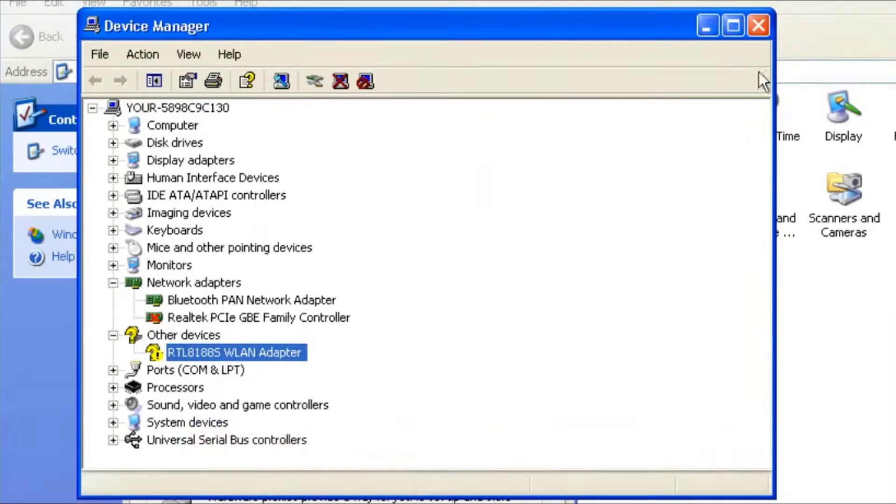
{"action": "left_click", "coordinate": [756, 28]}
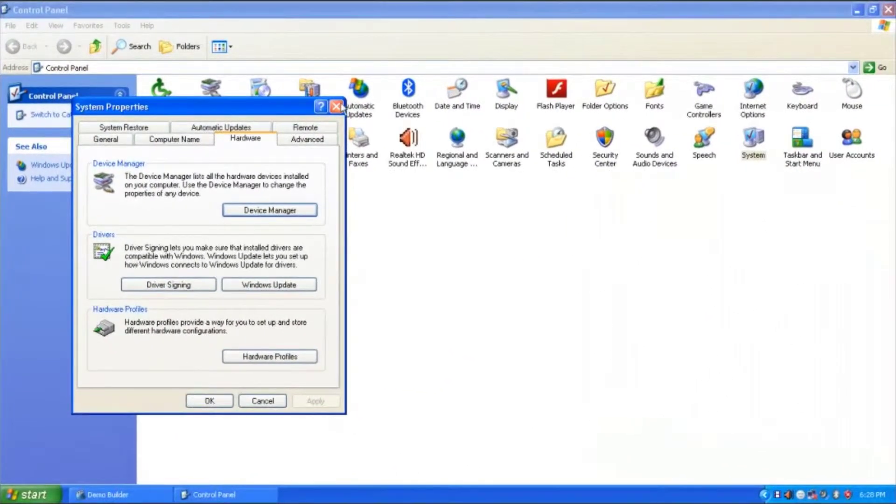
{"action": "left_click", "coordinate": [337, 107]}
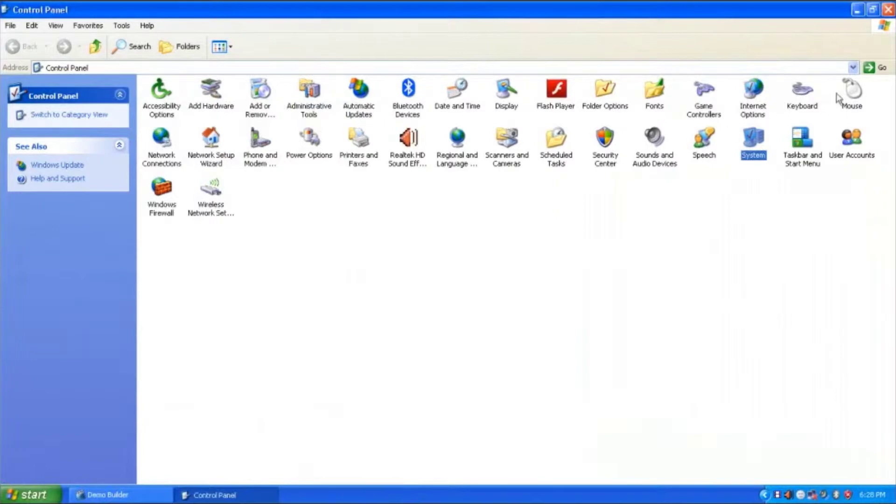
{"action": "left_click", "coordinate": [888, 10]}
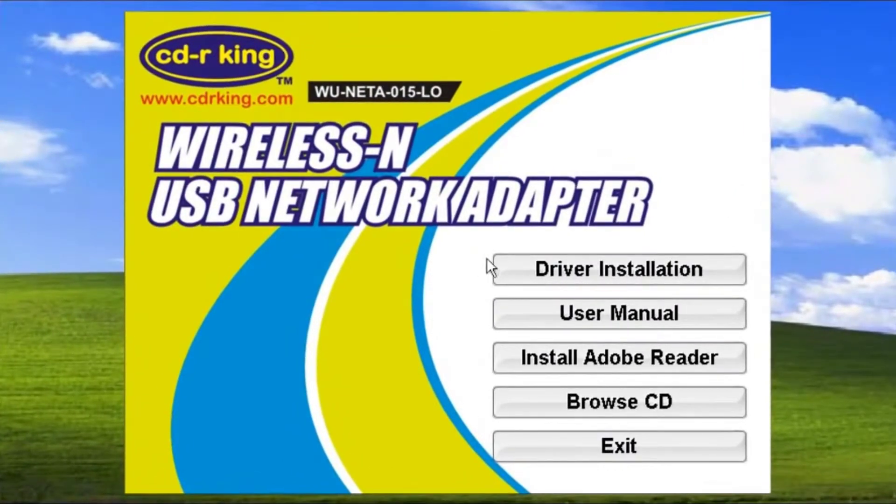
- Launch Driver Installation from the CD-R King autorun menu
{"action": "left_click", "coordinate": [517, 276]}
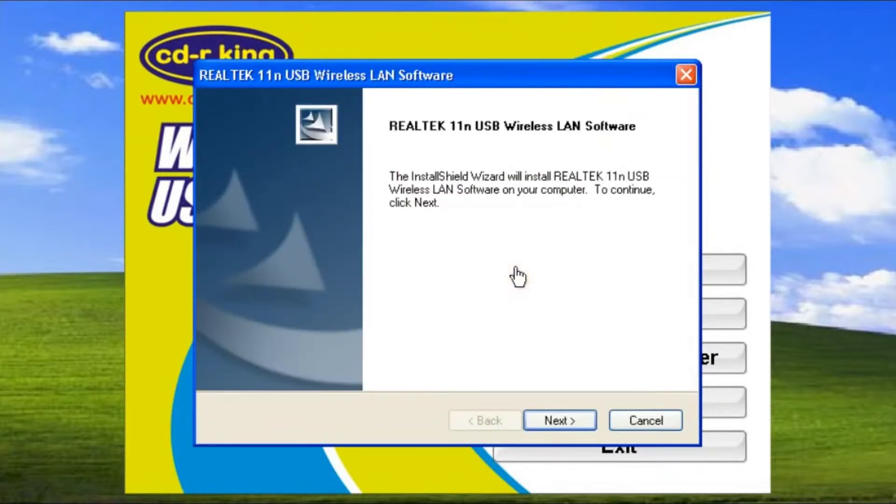
- Install the REALTEK 11n USB Wireless LAN Software past both Windows Logo warnings, then exit the launcher
{"action": "left_click", "coordinate": [538, 421]}
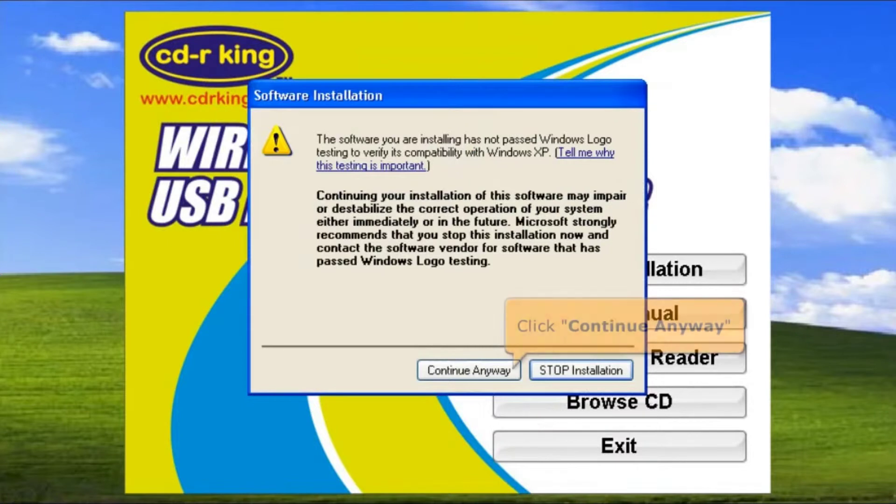
{"action": "left_click", "coordinate": [486, 371]}
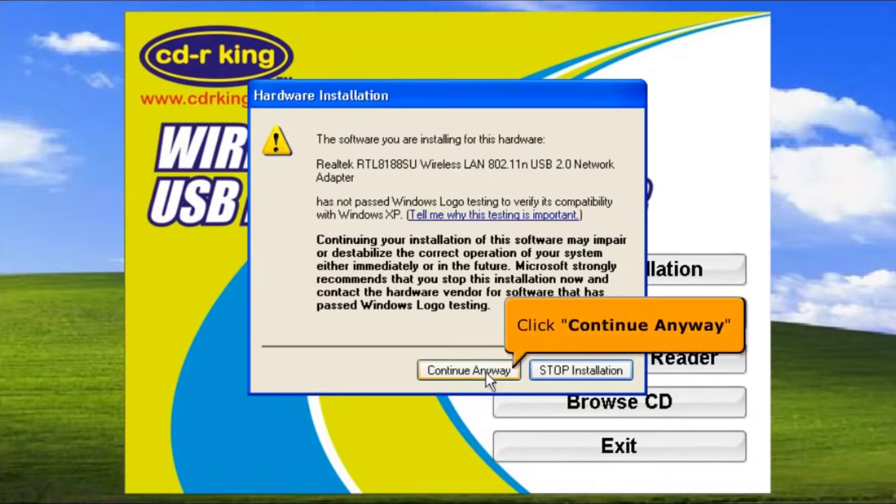
{"action": "left_click", "coordinate": [486, 372]}
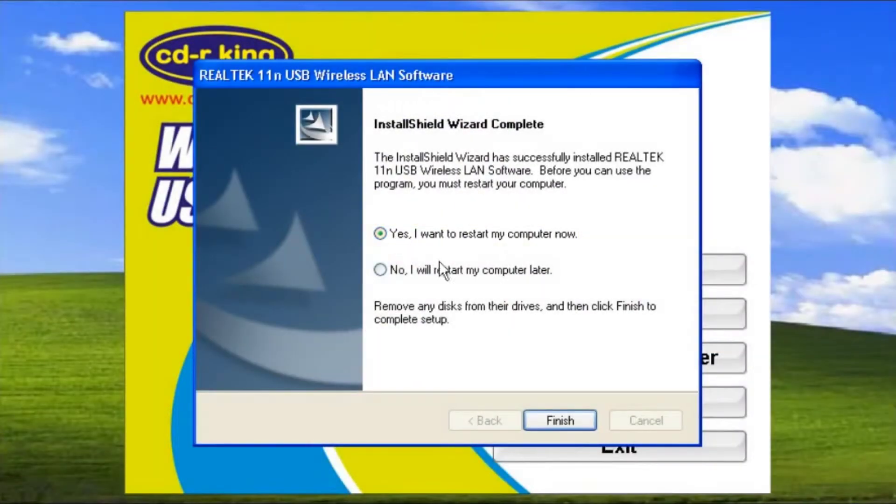
{"action": "left_click", "coordinate": [533, 422]}
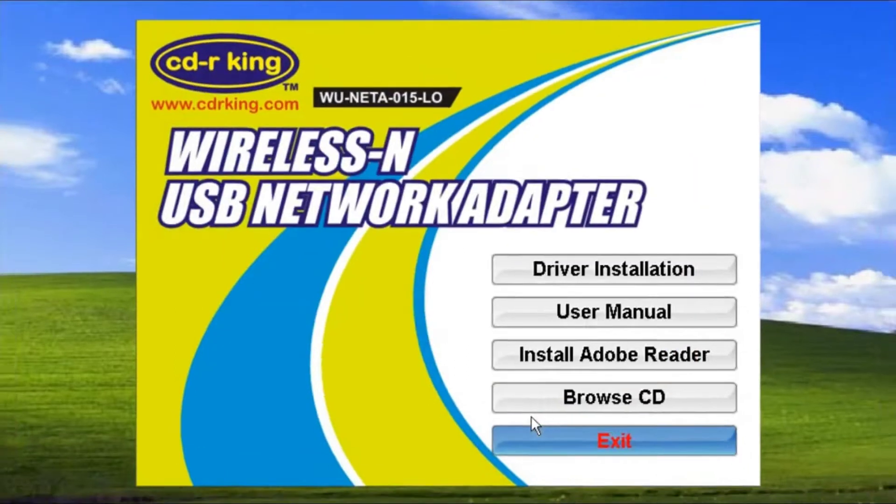
{"action": "left_click", "coordinate": [533, 422]}
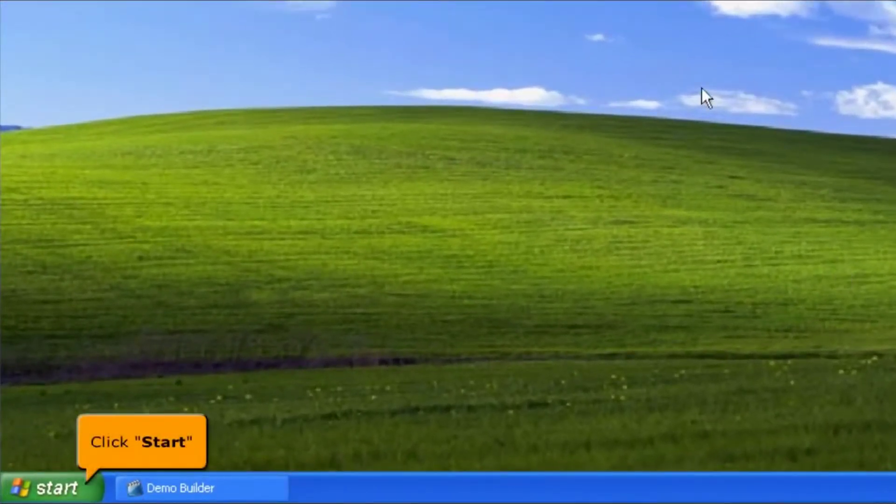
- Reopen Device Manager to confirm the Realtek RTL8188SU adapter now appears under Network adapters
{"action": "left_click", "coordinate": [54, 487]}
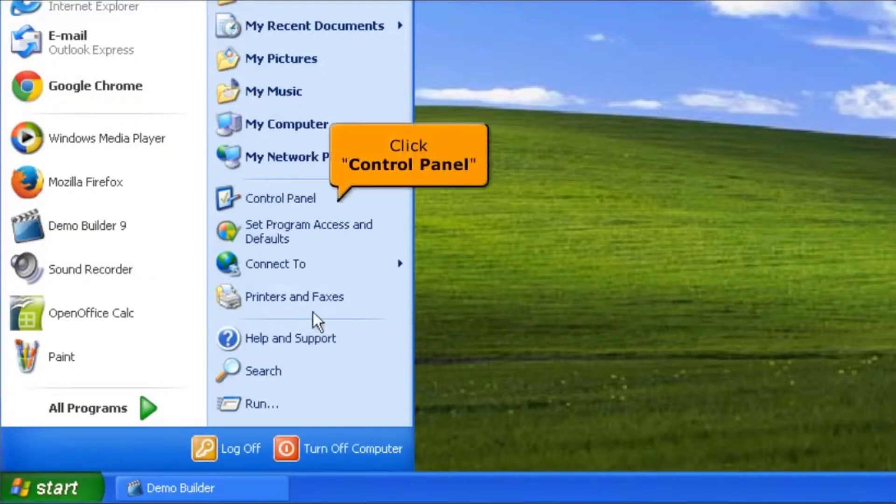
{"action": "left_click", "coordinate": [349, 202]}
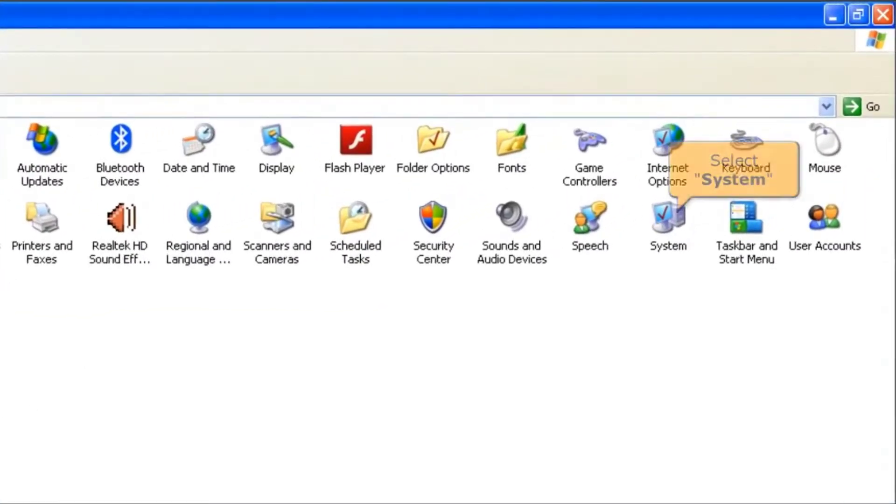
{"action": "left_click", "coordinate": [661, 243]}
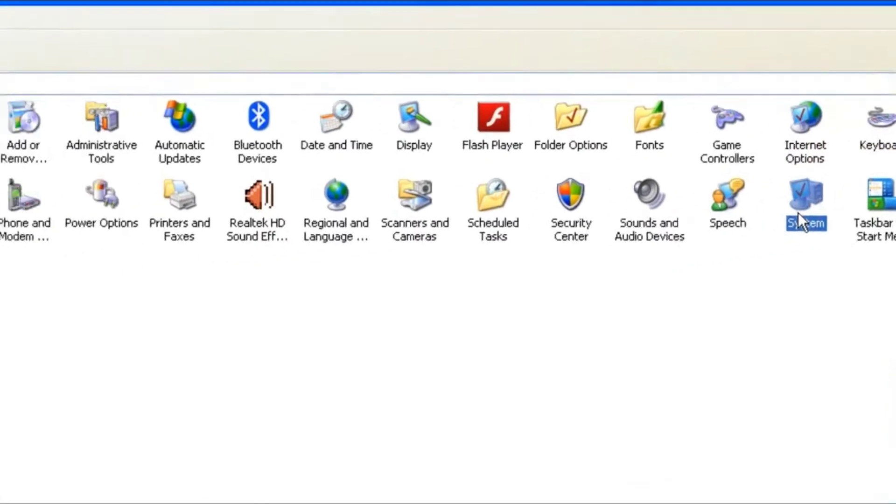
{"action": "double_click", "coordinate": [799, 217]}
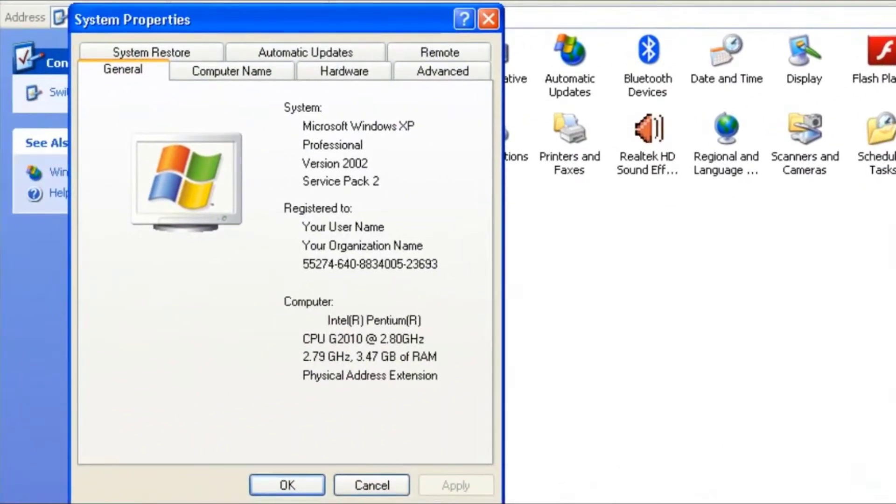
{"action": "left_click", "coordinate": [375, 80]}
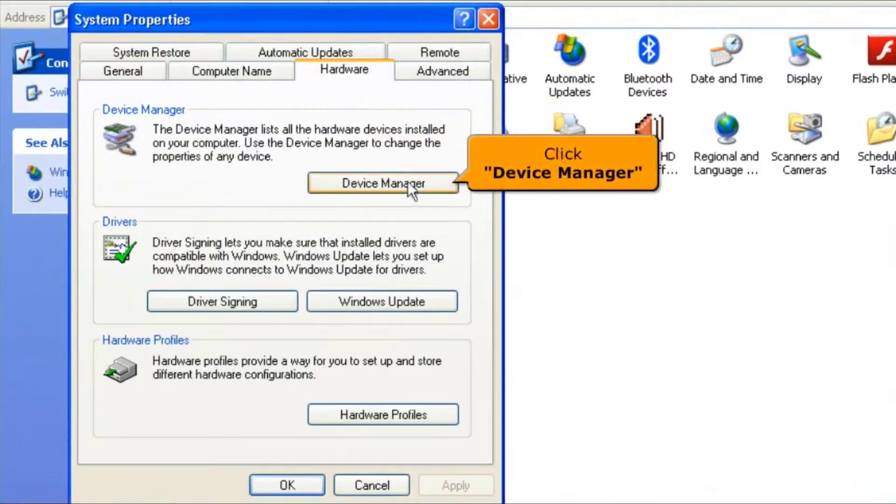
{"action": "left_click", "coordinate": [439, 184]}
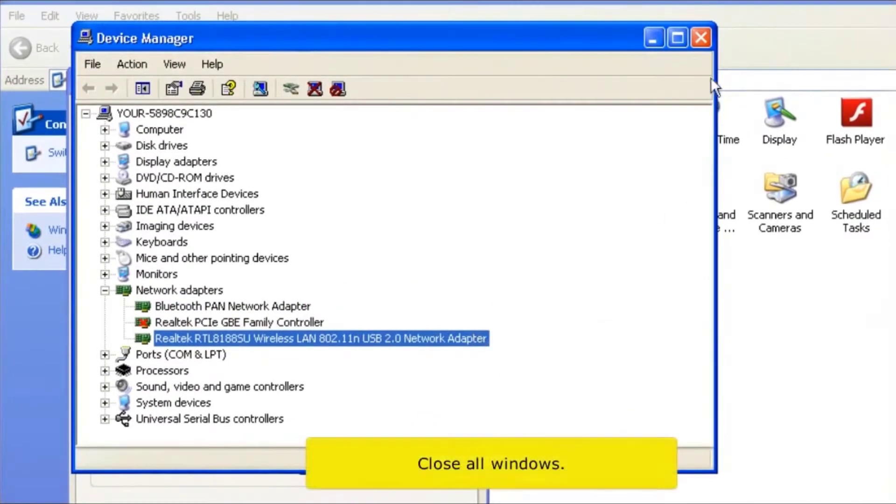
- Close the Device Manager, System Properties and Control Panel windows
{"action": "left_click", "coordinate": [702, 41]}
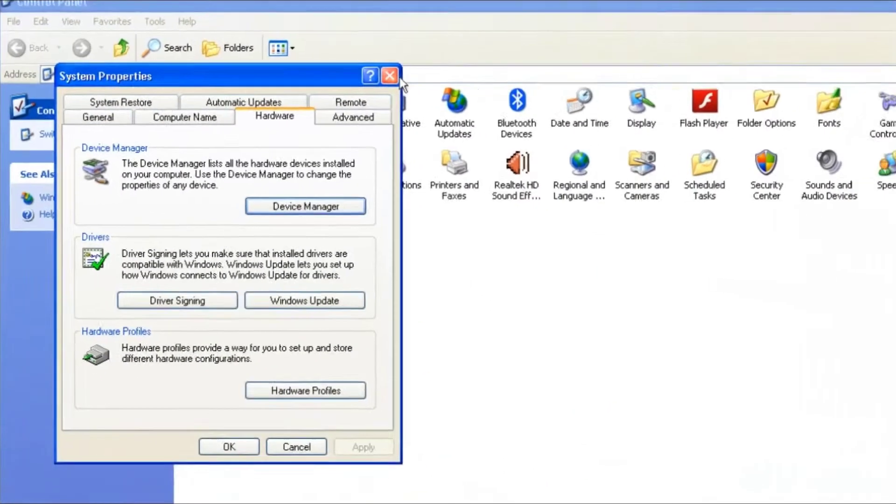
{"action": "left_click", "coordinate": [474, 82]}
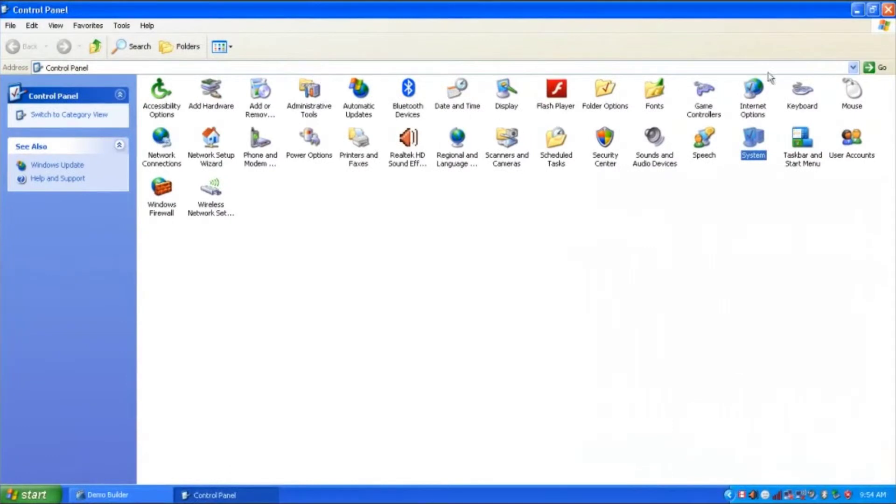
{"action": "left_click", "coordinate": [888, 10]}
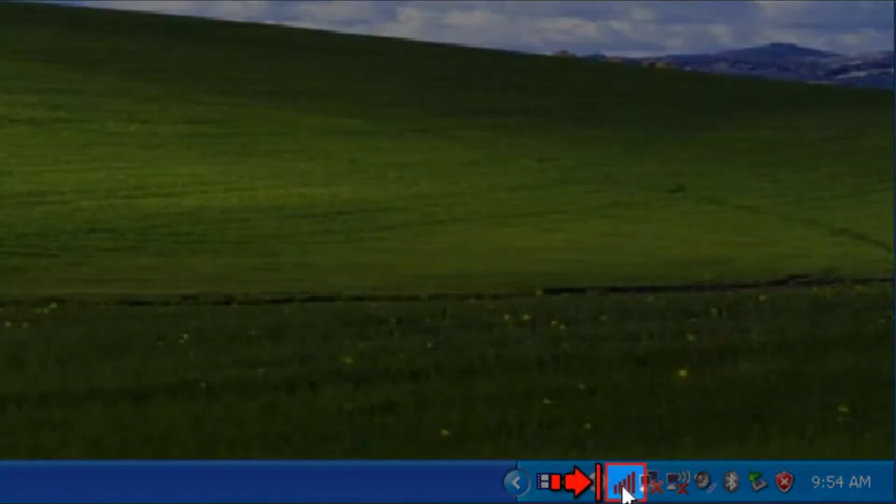
- From the tray icon's Config Utility, pick CDRKING1 under Available Network and add it to a profile
{"action": "right_click", "coordinate": [623, 487]}
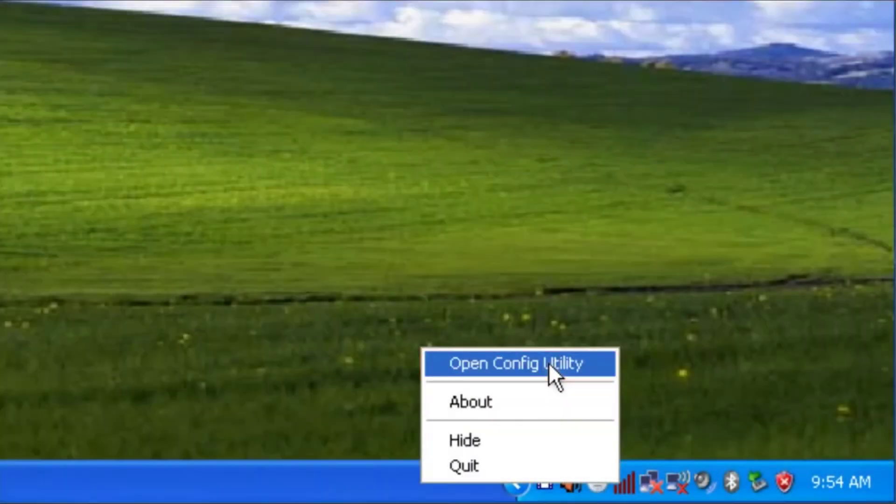
{"action": "left_click", "coordinate": [548, 363]}
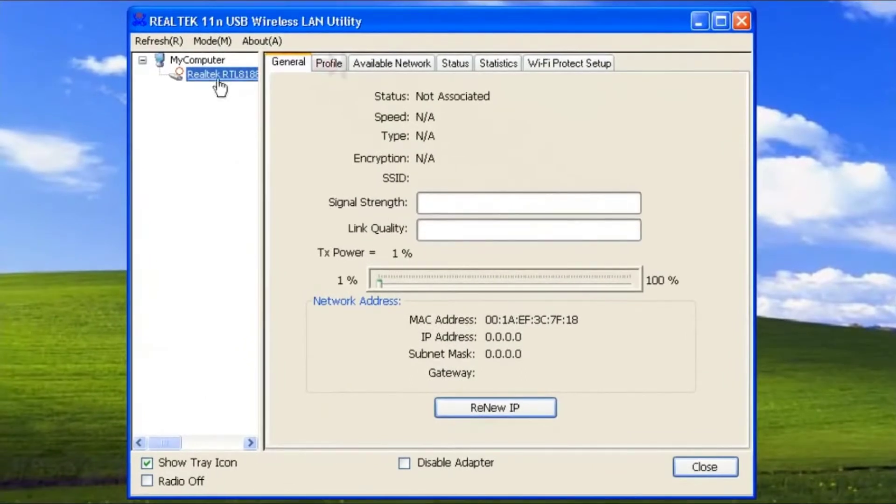
{"action": "left_click", "coordinate": [406, 62]}
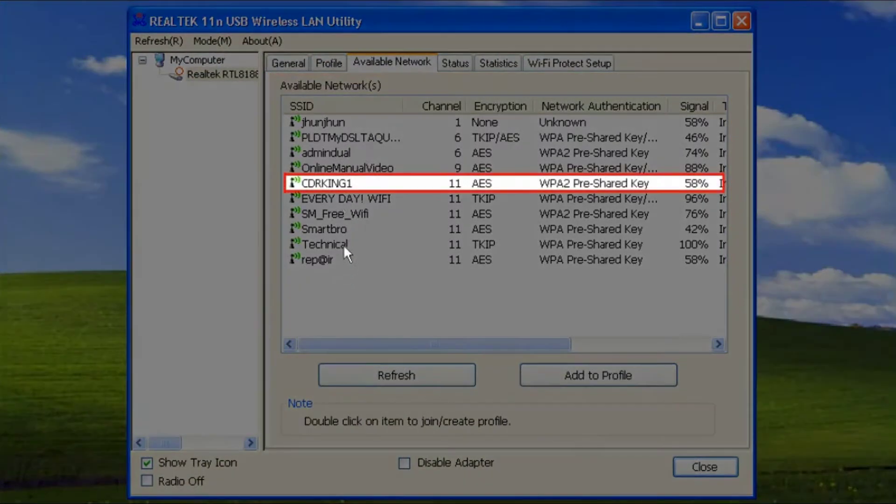
{"action": "left_click", "coordinate": [337, 182]}
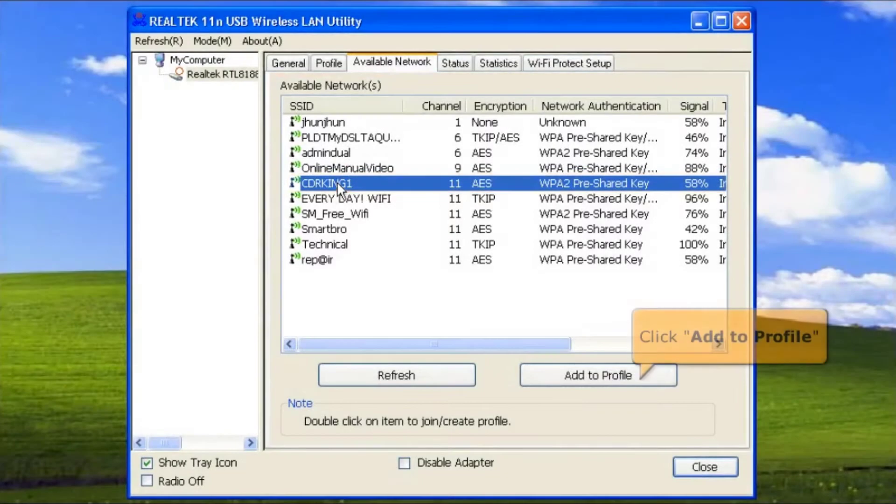
{"action": "left_click", "coordinate": [548, 374]}
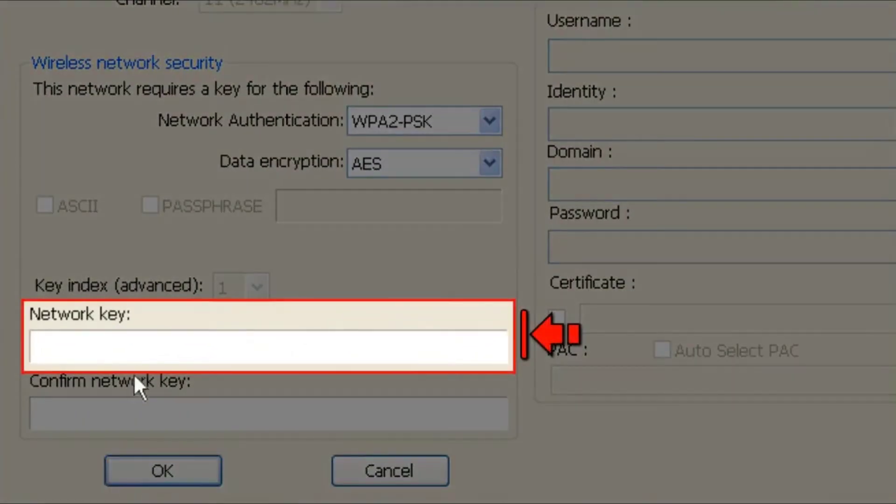
- Enter and confirm the Wi-Fi network key for CDRKING1 and save the profile to connect
{"action": "type", "text": "****"}
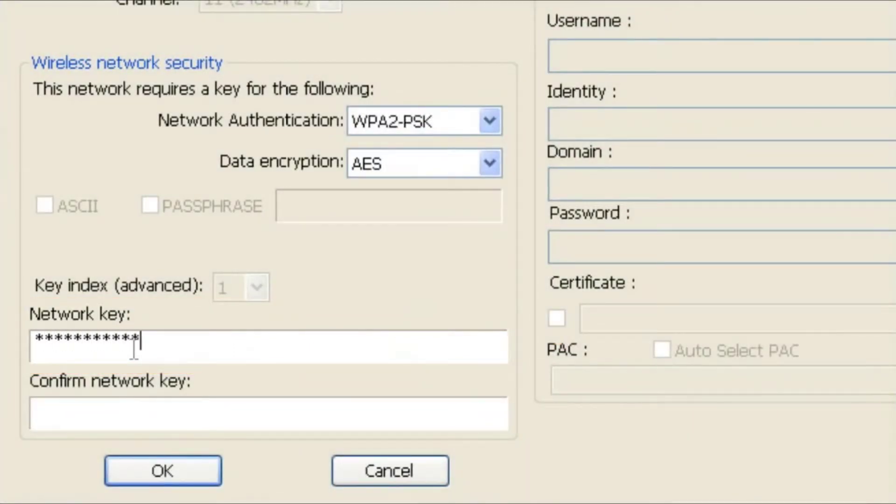
{"action": "left_click", "coordinate": [106, 415]}
{"action": "type", "text": "***"}
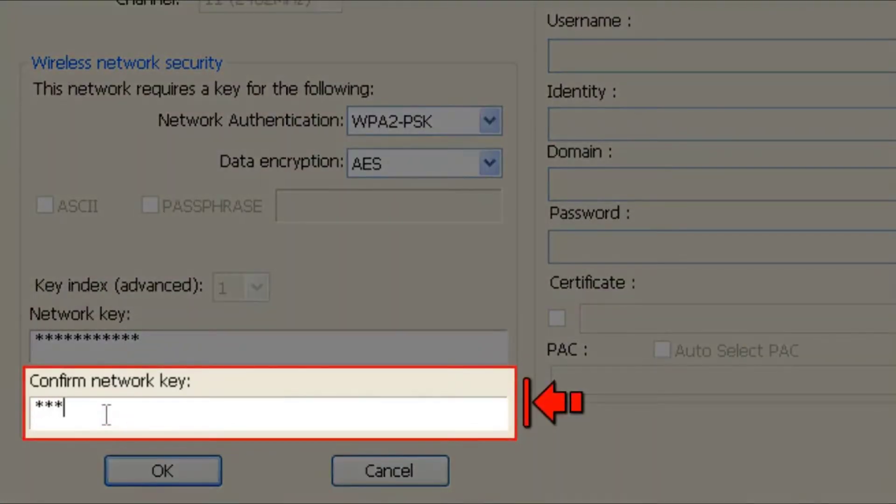
{"action": "type", "text": "****"}
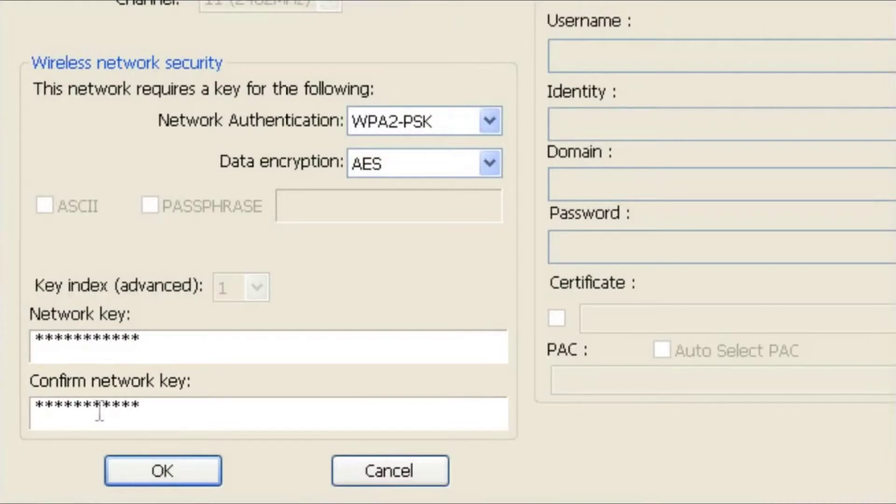
{"action": "left_click", "coordinate": [192, 468]}
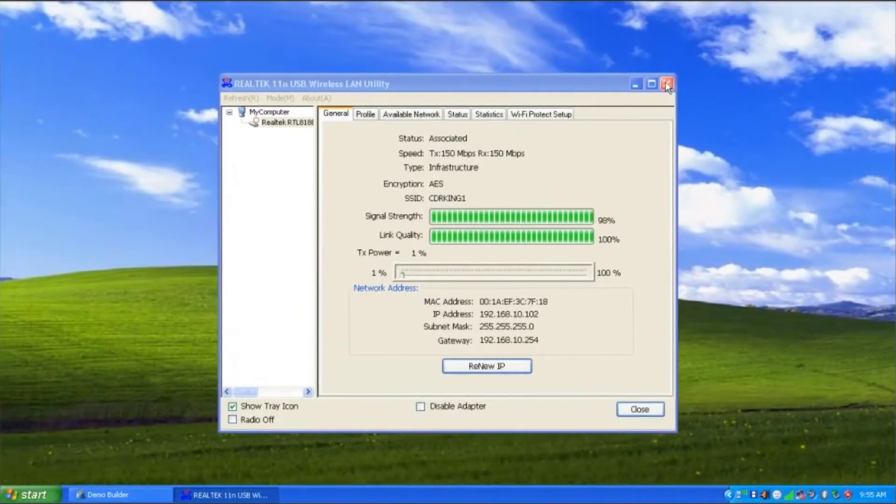
- Close the wireless utility after verifying it is associated with CDRKING1 at 192.168.10.102
{"action": "left_click", "coordinate": [642, 41]}
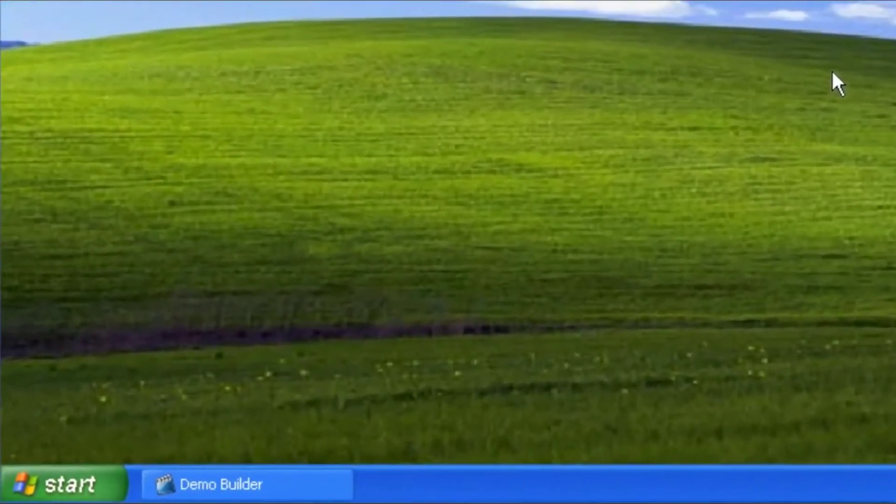
- Launch Mozilla Firefox from the Start menu's program list
{"action": "left_click", "coordinate": [96, 476]}
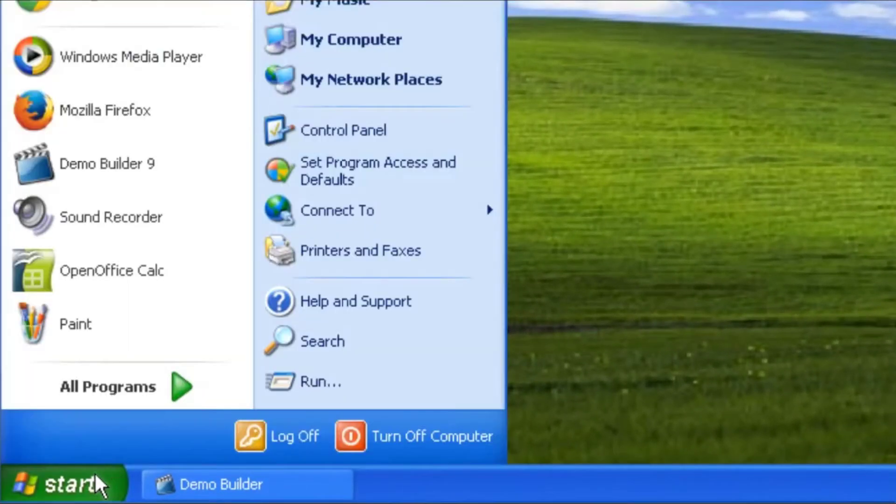
{"action": "left_click", "coordinate": [183, 107]}
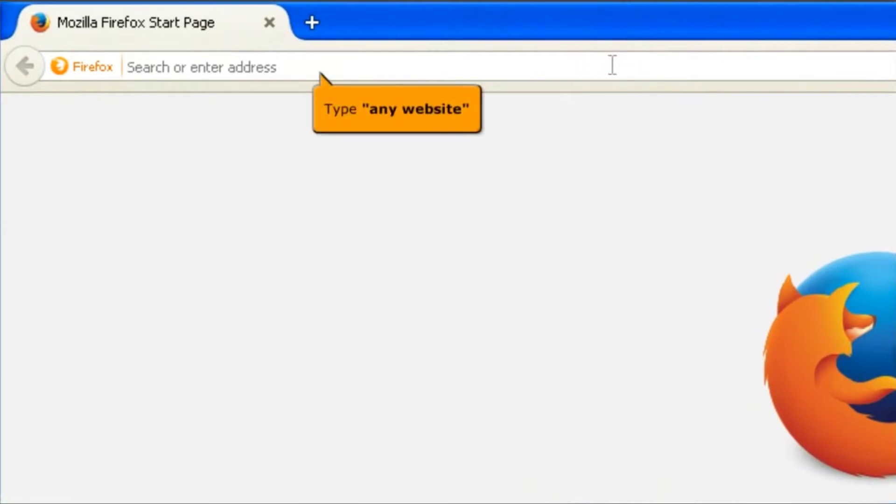
{"action": "type", "text": "www."}
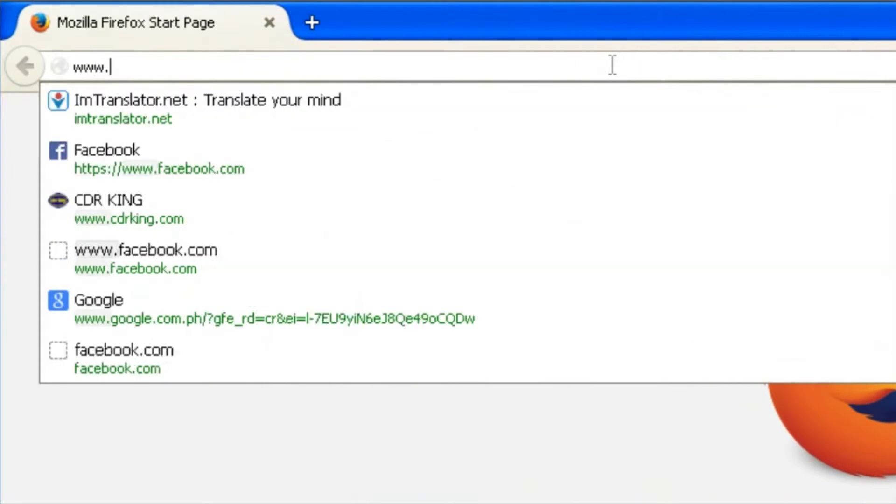
{"action": "type", "text": "cdrking"}
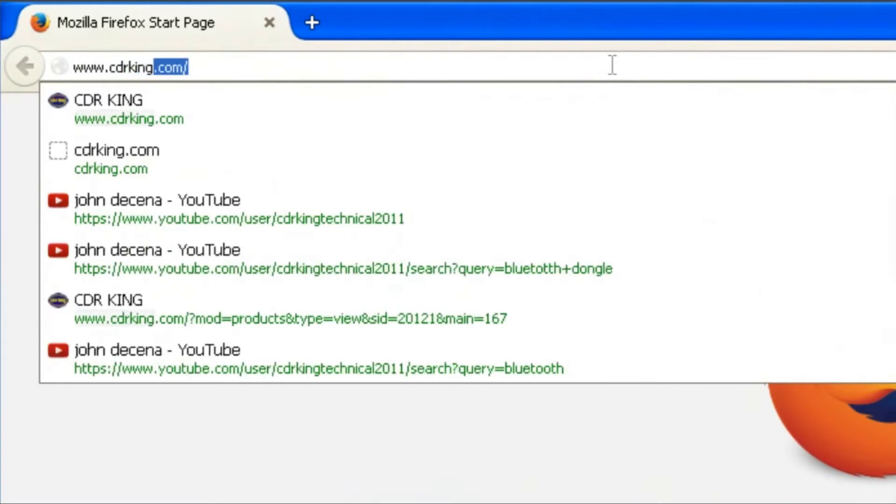
{"action": "type", "text": ".com"}
{"action": "key", "text": "Return"}
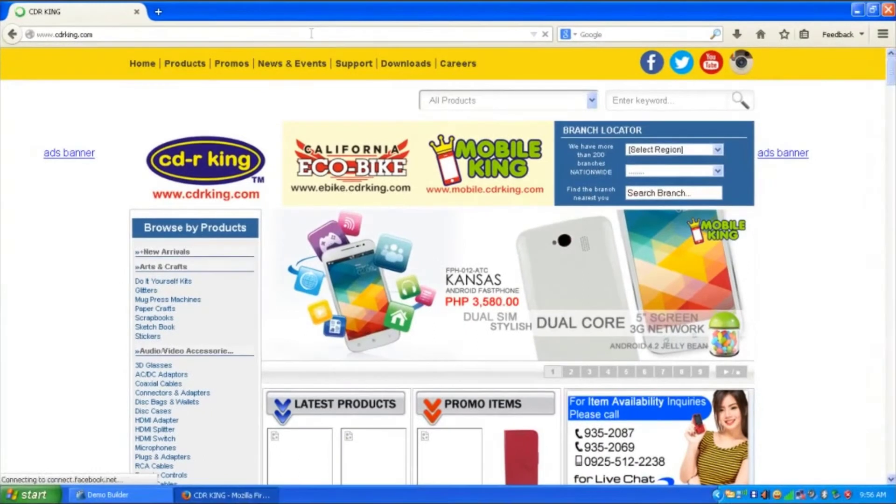
{"action": "left_click", "coordinate": [639, 102]}
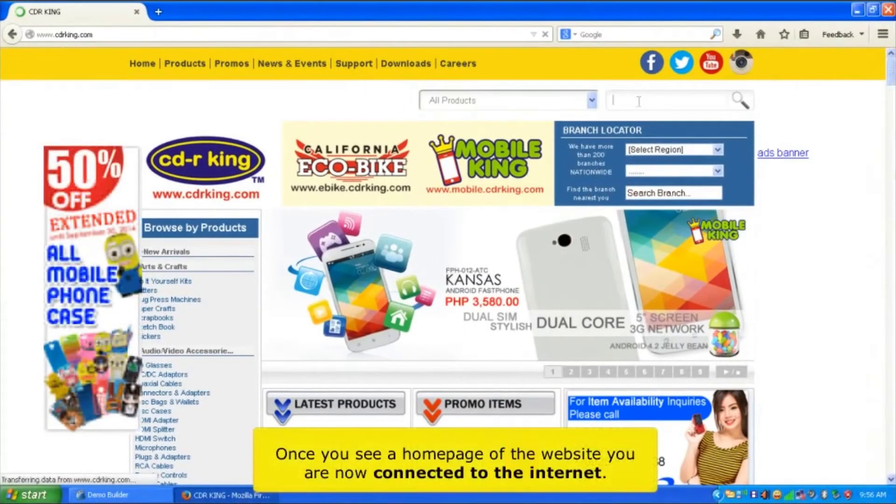
{"action": "type", "text": "WU-N"}
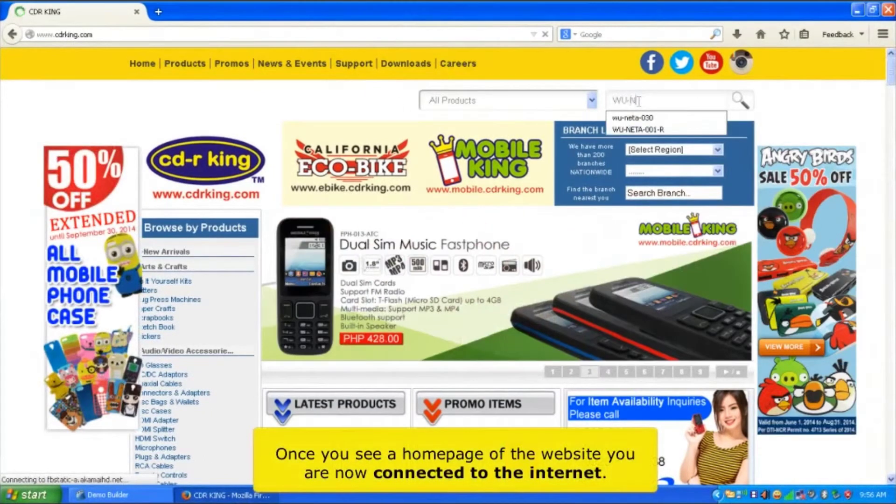
{"action": "type", "text": "ETA-0"}
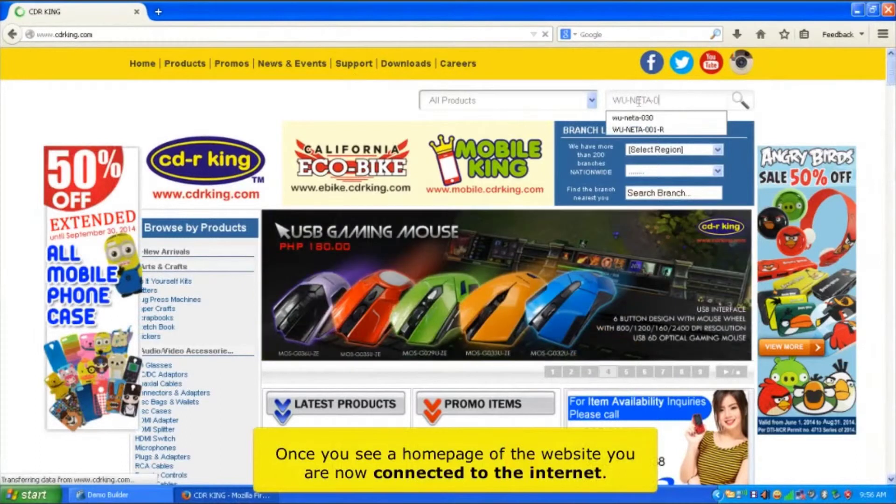
{"action": "type", "text": "15-LO"}
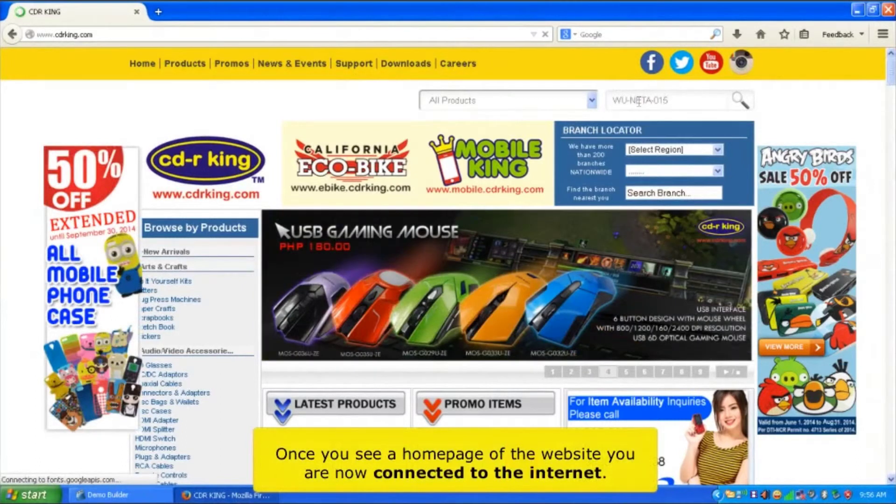